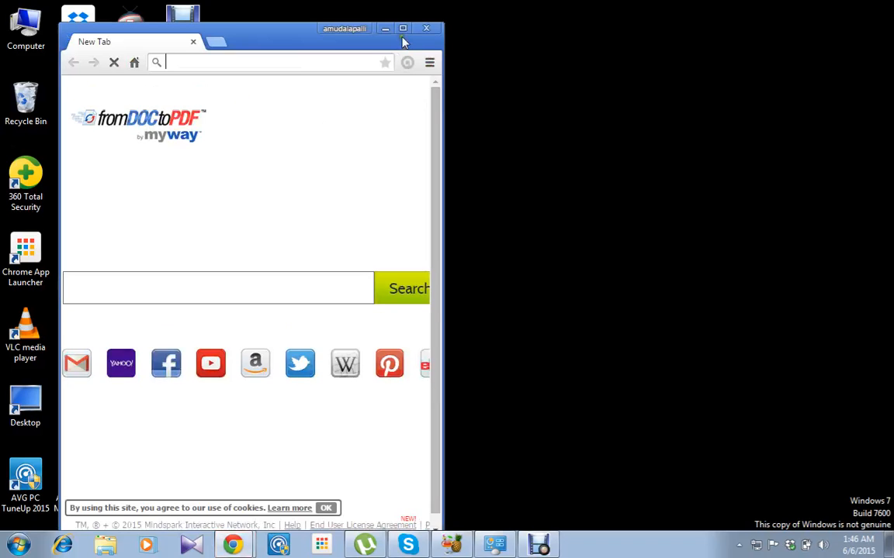
# Go to gmail.com in the maximized browser window and open Blogger from the Google apps
pyautogui.click(403, 29)
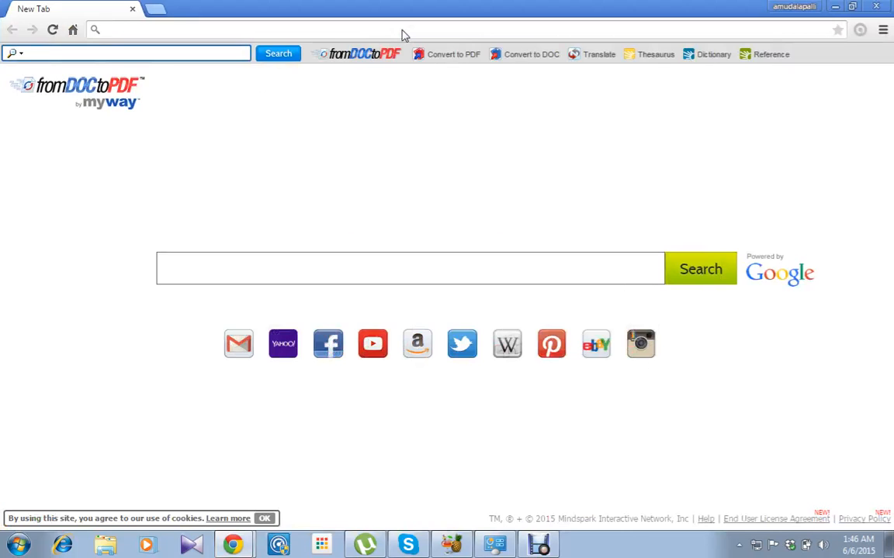
pyautogui.write('gmail.com')
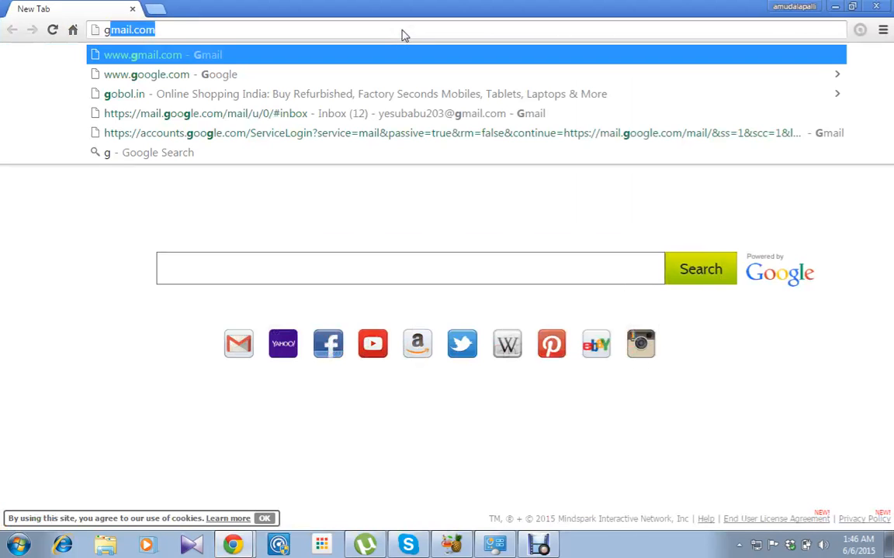
pyautogui.press('Return')
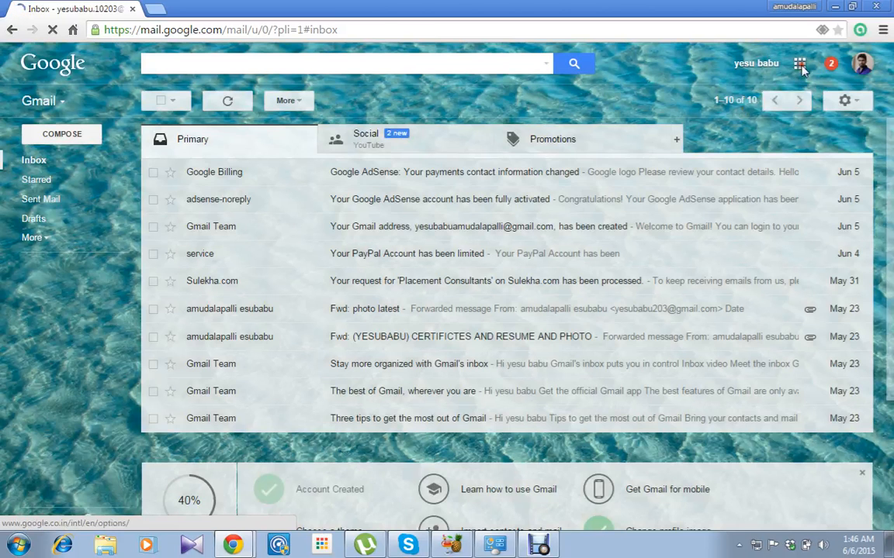
pyautogui.click(801, 67)
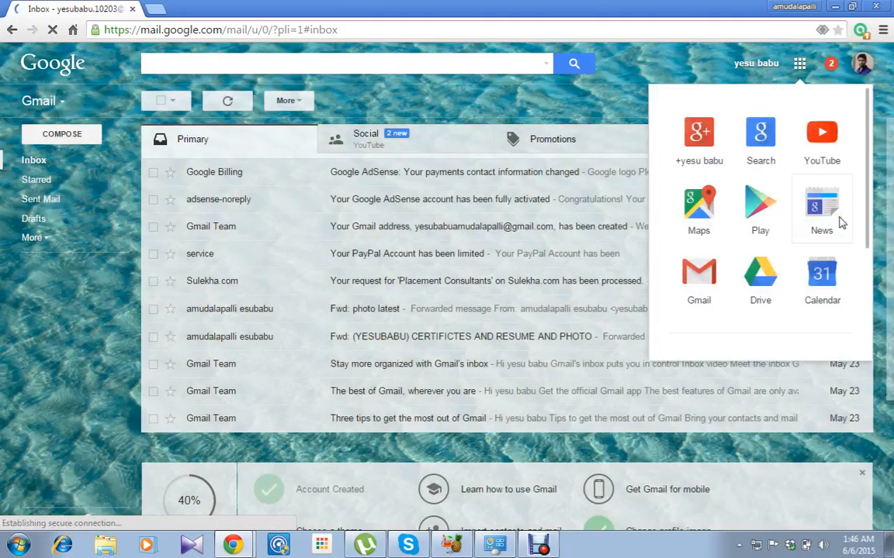
pyautogui.scroll(-5, 842, 223)
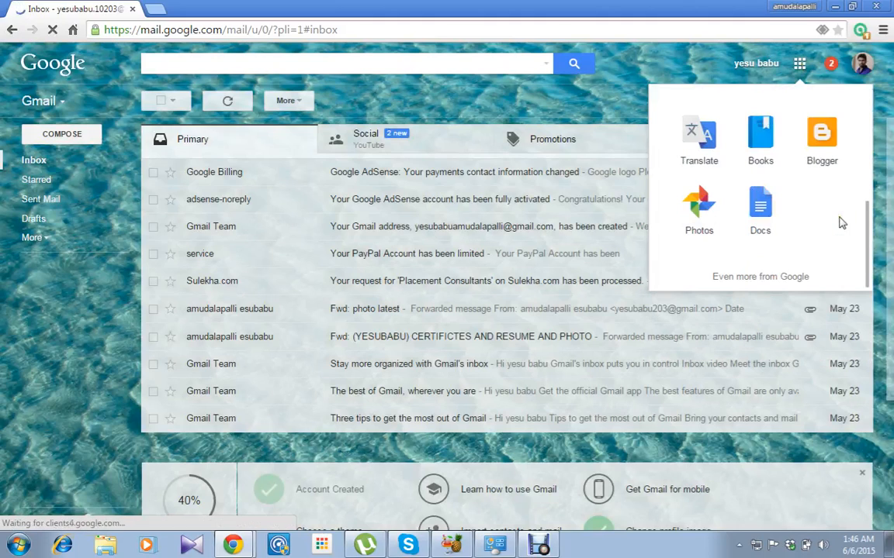
pyautogui.click(824, 136)
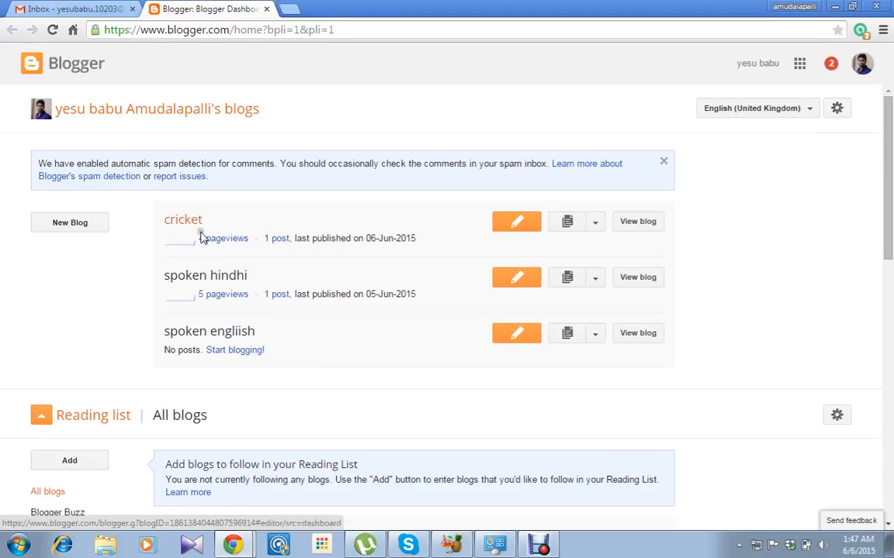
# Create a new blog titled "telivisions" at telivisions203.blogspot.com with the Dynamic Views template
pyautogui.click(81, 227)
pyautogui.click(82, 227)
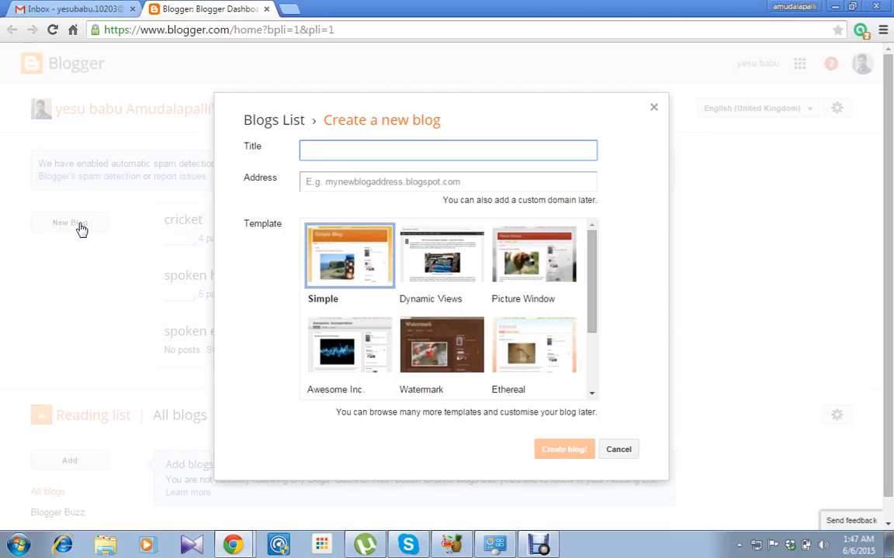
pyautogui.write('telivisions')
pyautogui.click(390, 182)
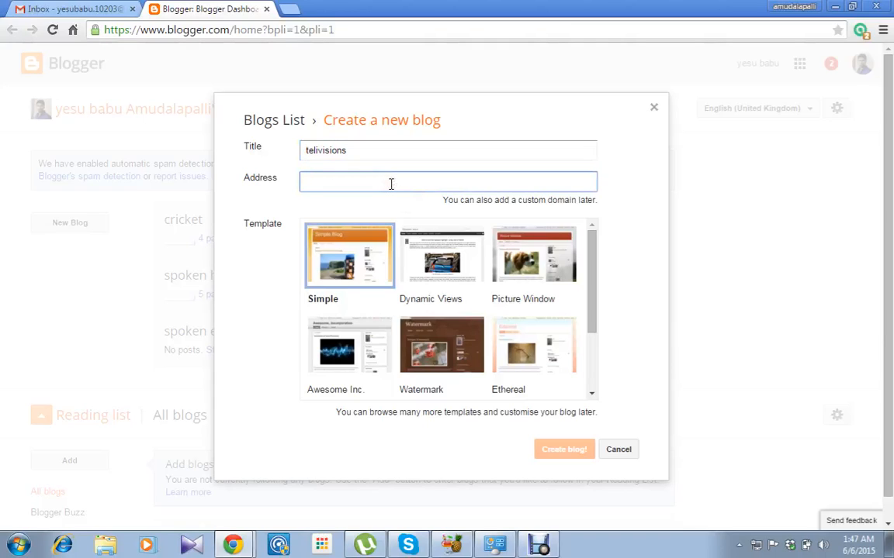
pyautogui.write('telivi')
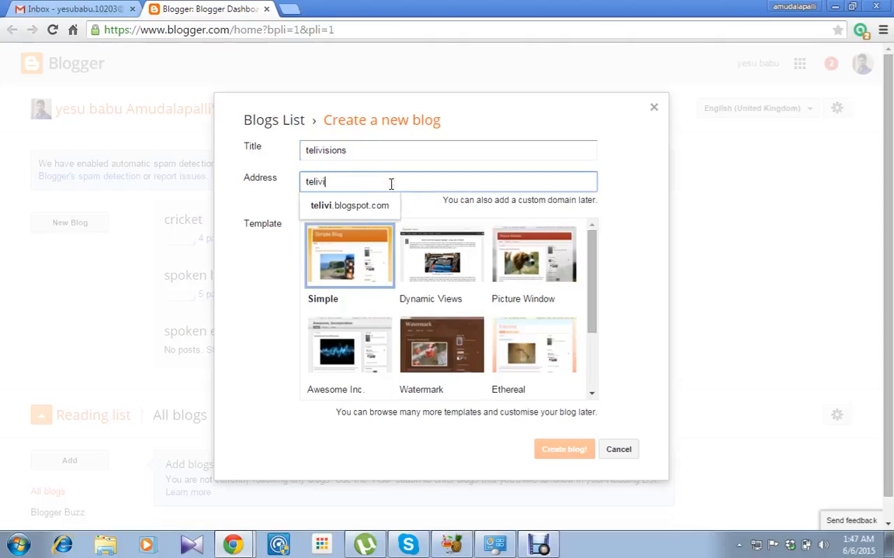
pyautogui.write('sions203')
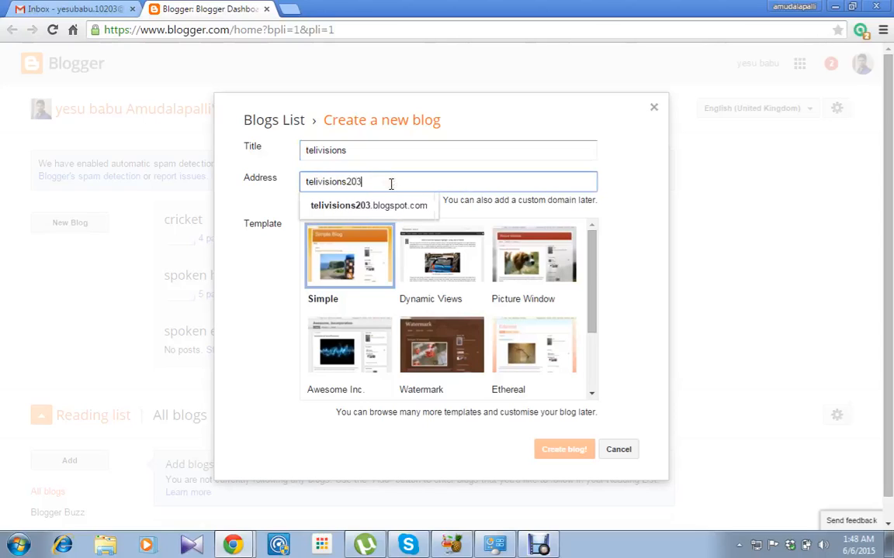
pyautogui.press('Tab')
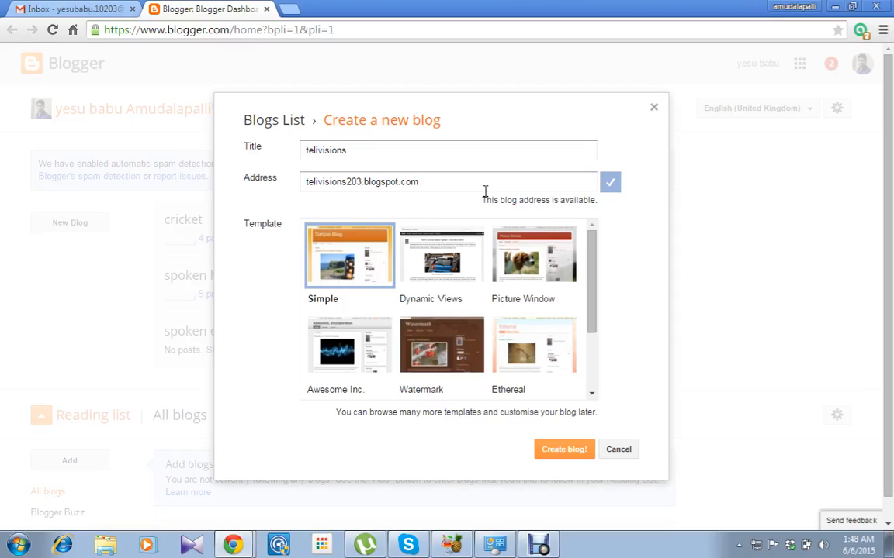
pyautogui.click(437, 276)
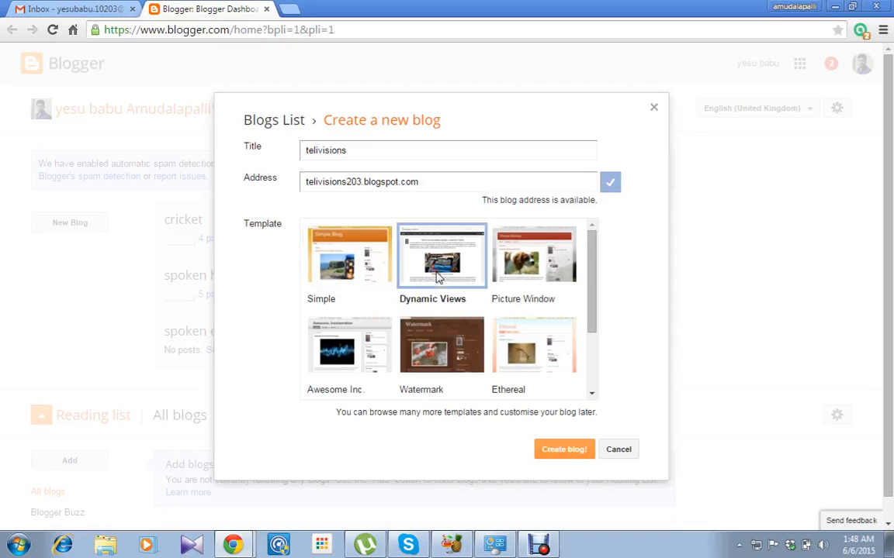
pyautogui.click(565, 452)
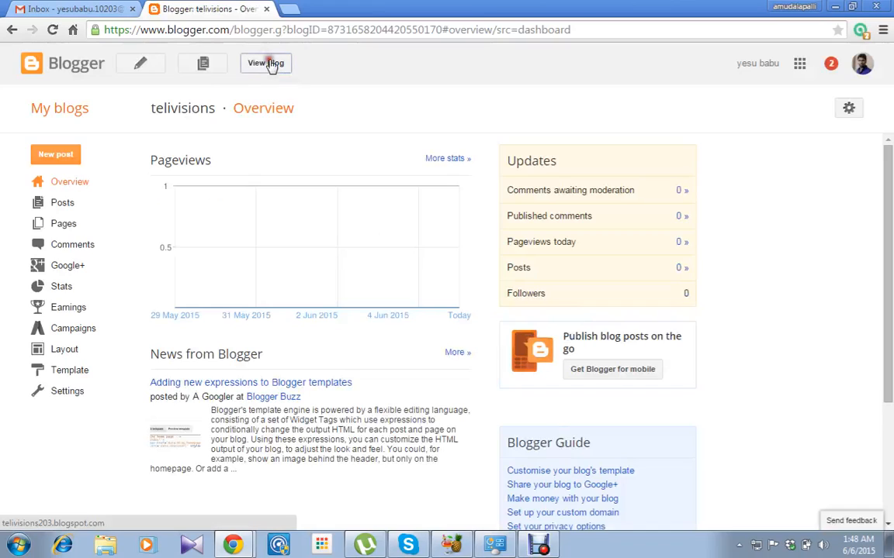
# View the telivisions blog's public page and open the editor for a new post from it
pyautogui.click(266, 64)
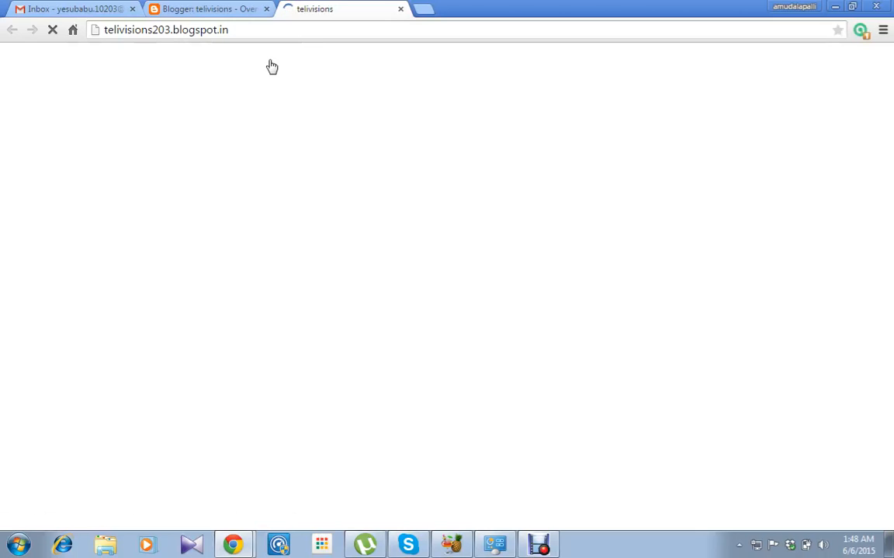
pyautogui.click(228, 8)
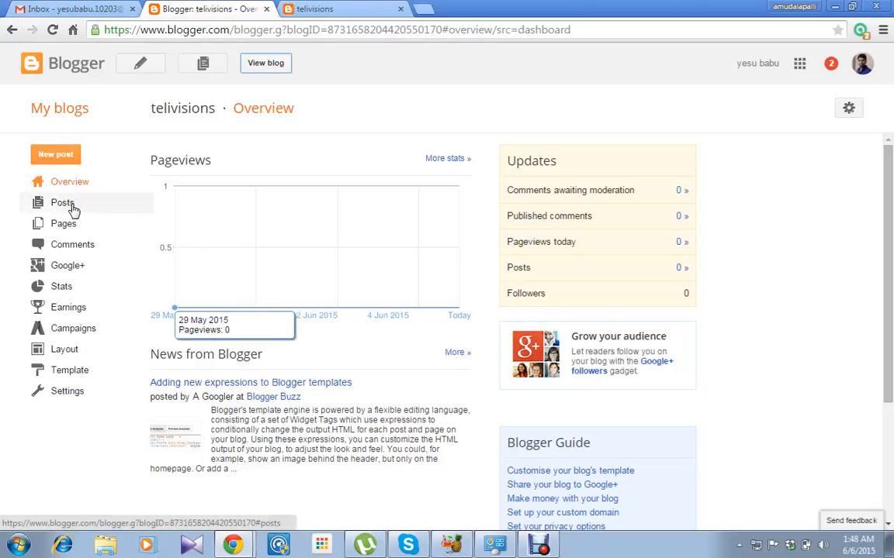
pyautogui.click(318, 10)
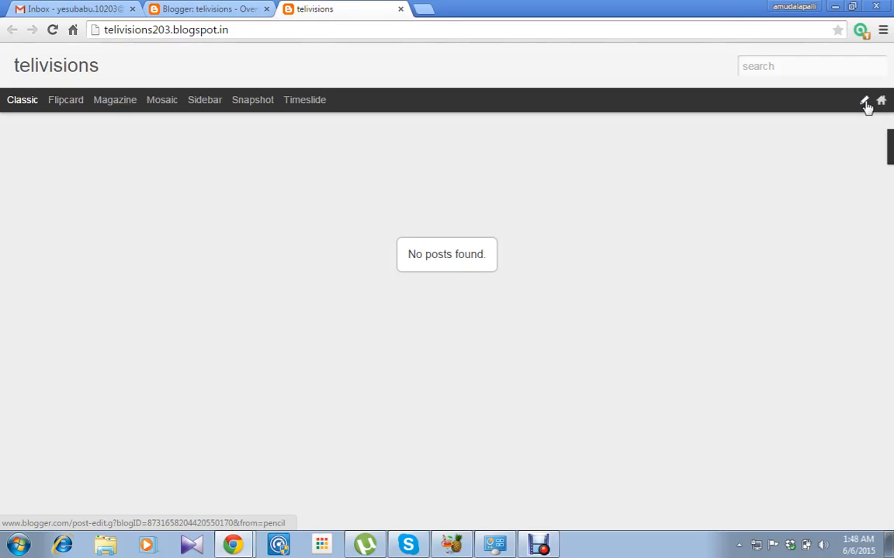
pyautogui.click(868, 108)
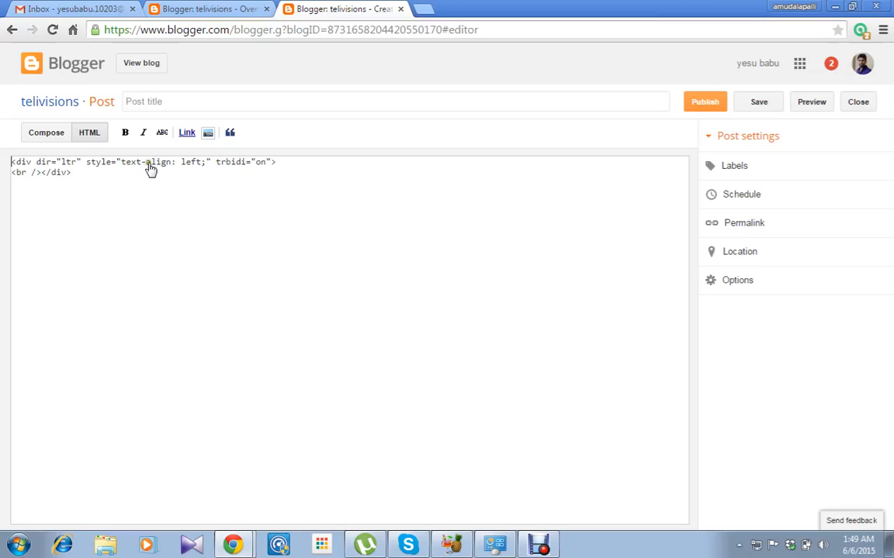
# Title the post "maa", leave its body empty and publish it without sharing it on Google+
pyautogui.click(44, 134)
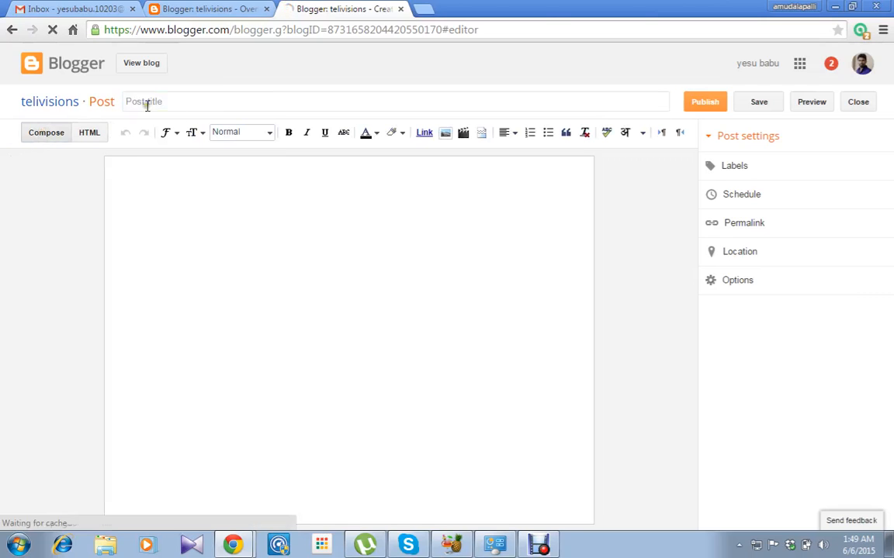
pyautogui.click(150, 104)
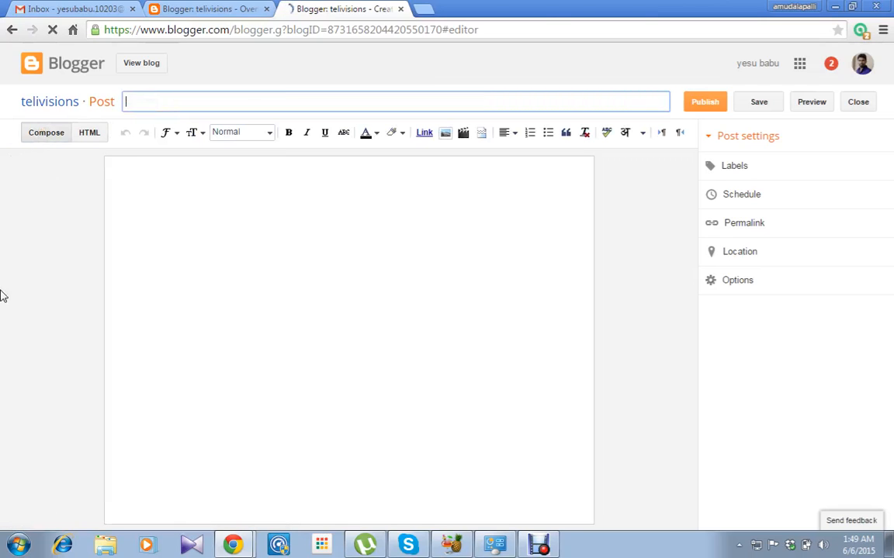
pyautogui.write('maa')
pyautogui.click(141, 226)
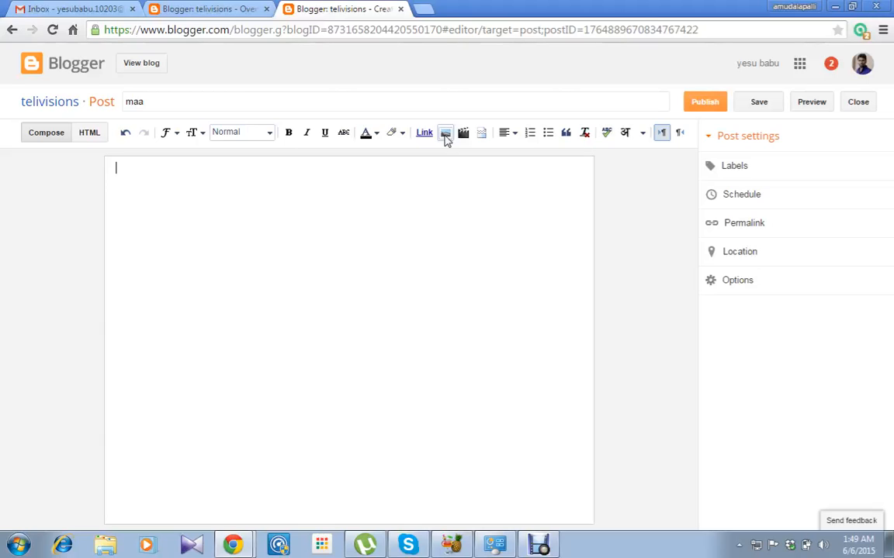
pyautogui.click(92, 141)
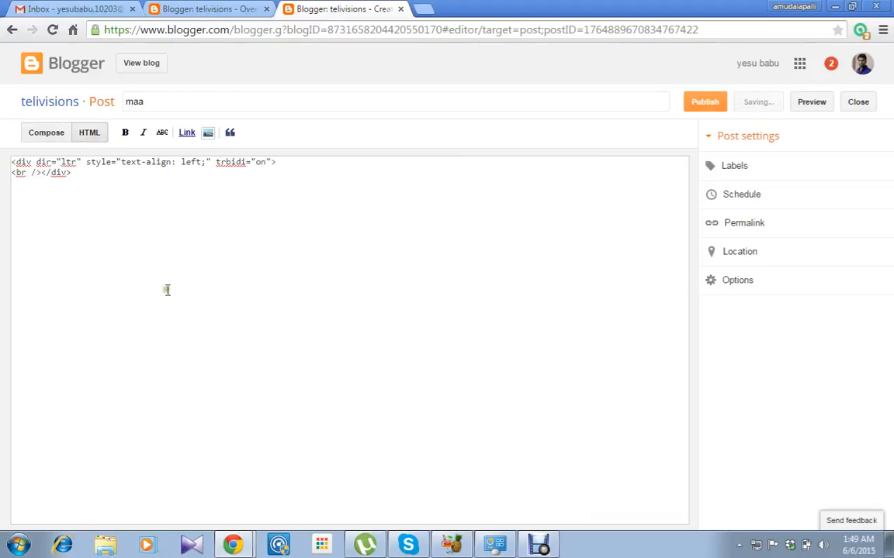
pyautogui.click(706, 107)
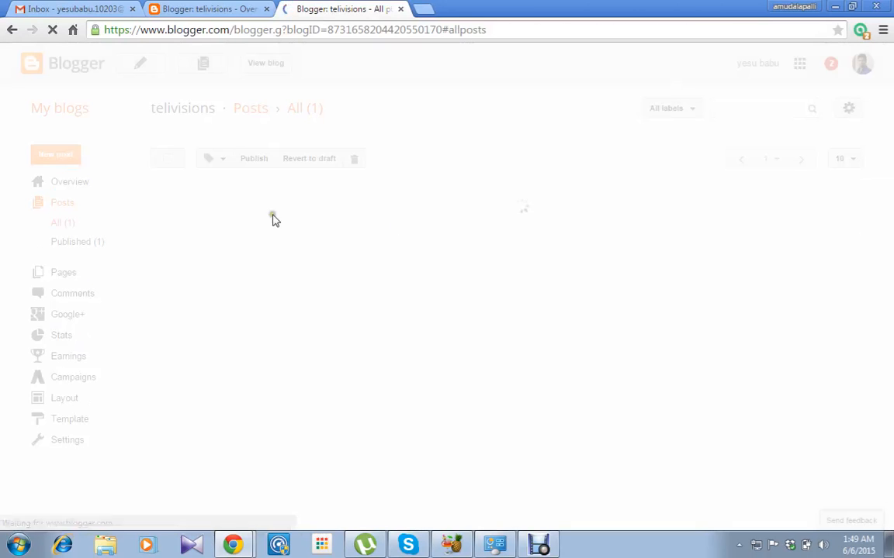
pyautogui.click(326, 305)
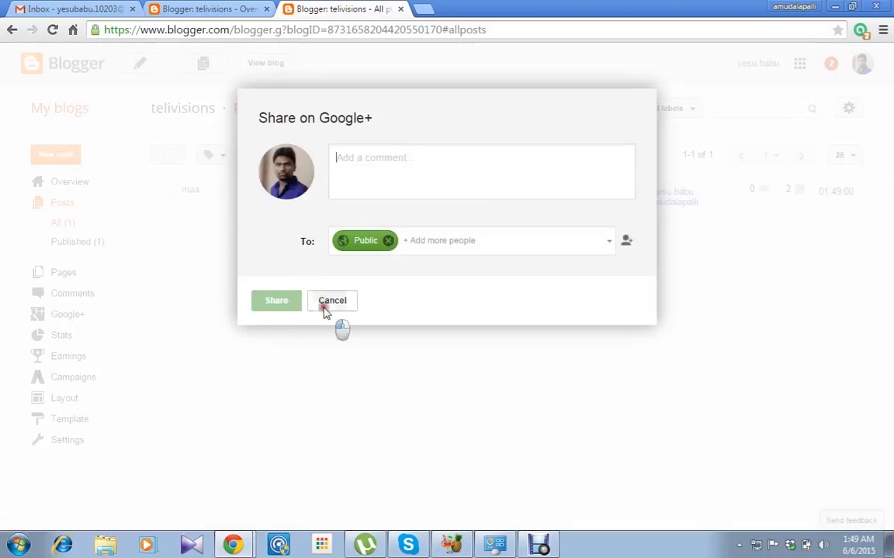
# Publish the "maa" post again from the posts list and check it on the public blog page, closing that page
pyautogui.click(167, 192)
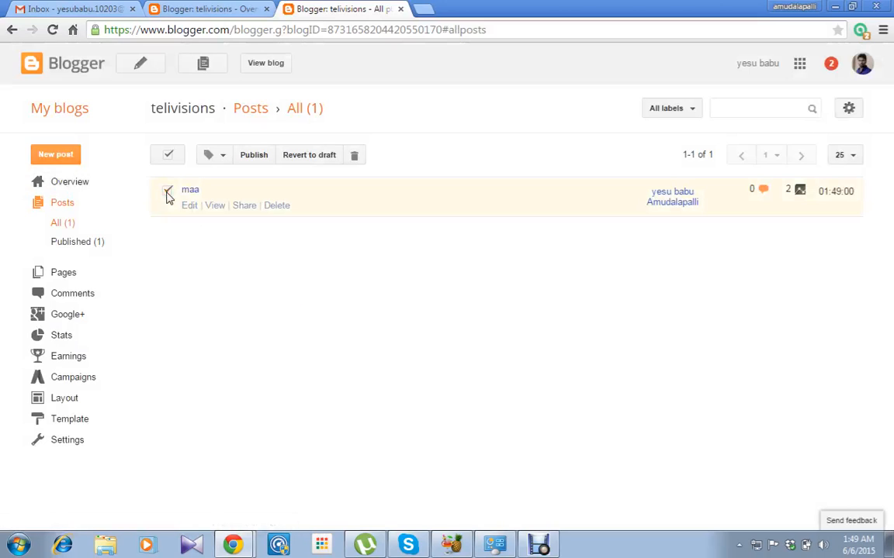
pyautogui.click(261, 159)
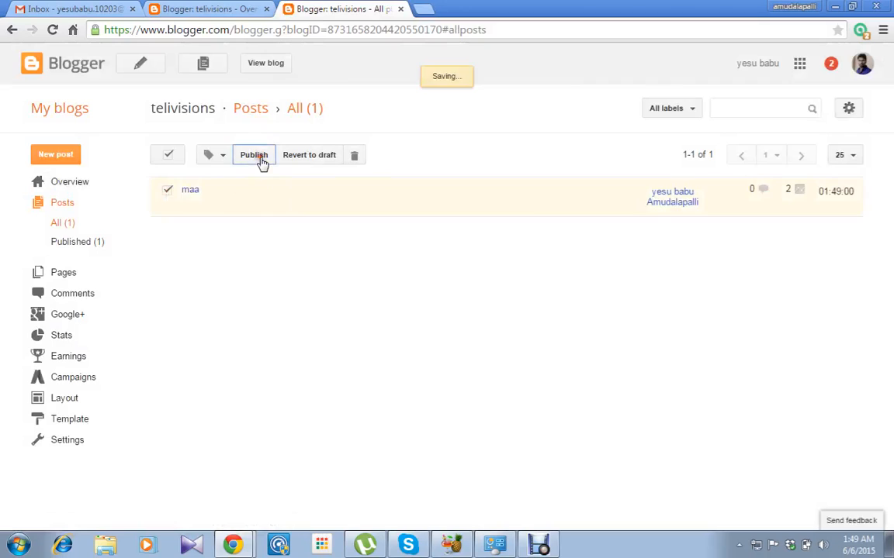
pyautogui.moveTo(192, 207)
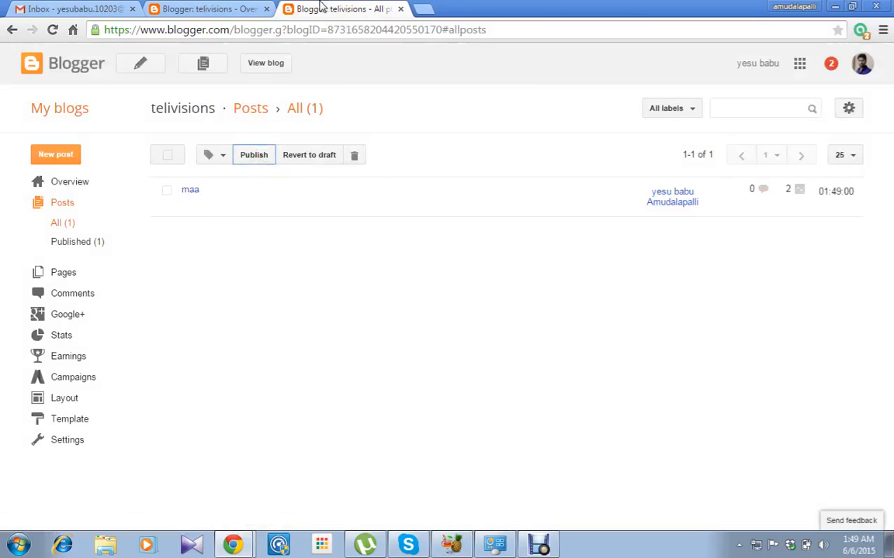
pyautogui.click(273, 69)
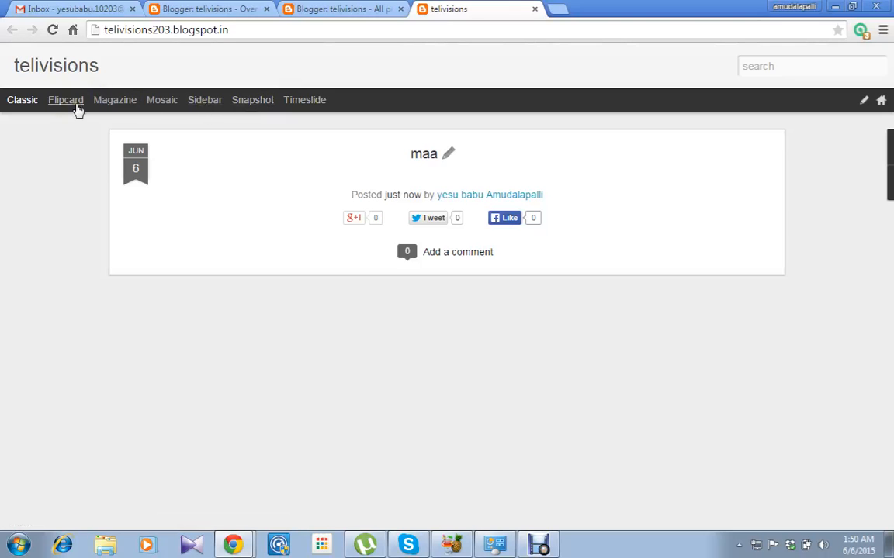
pyautogui.click(533, 10)
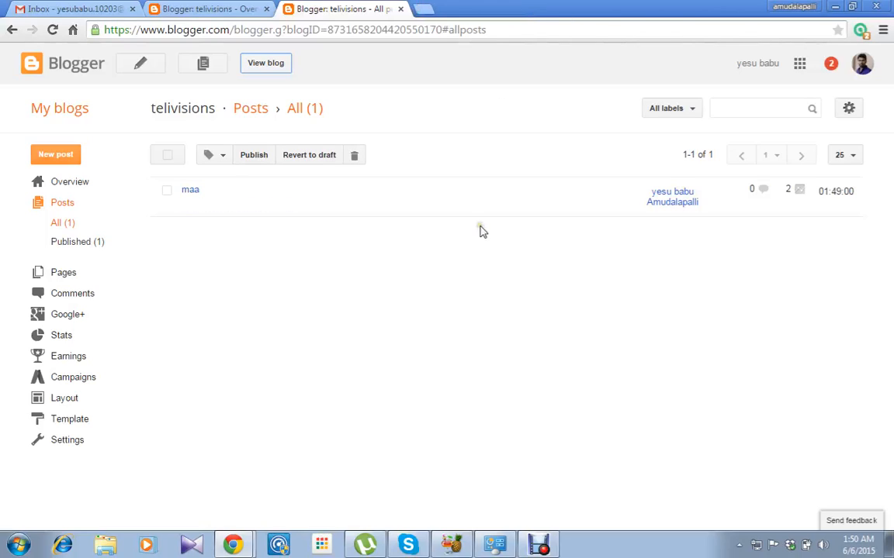